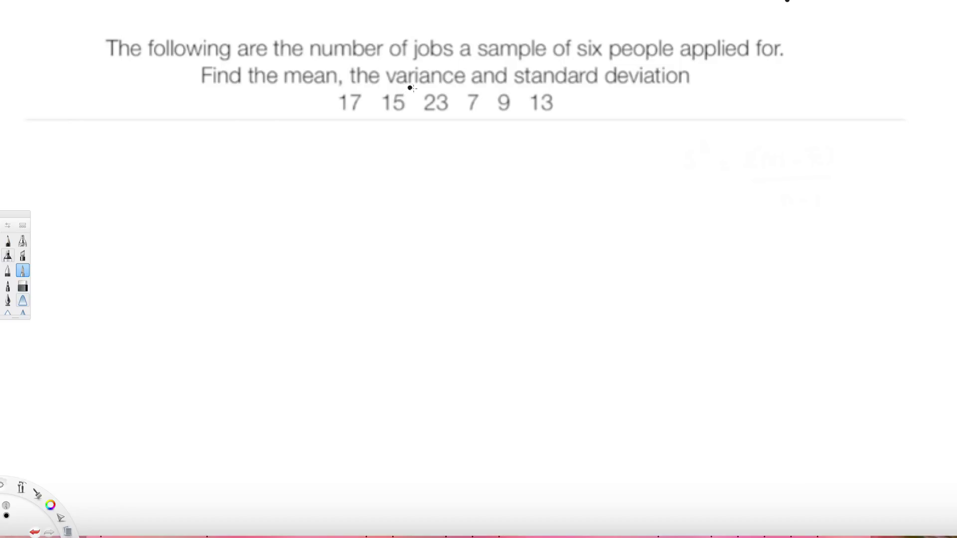
Handwrite S² = Σ(xᵢ − x̄)² over n−1 at the top right of the page
left_click_drag(417, 88, 423, 88)
mouse_move(694, 143)
left_mouse_down()
mouse_move(684, 159)
mouse_move(704, 144)
mouse_move(715, 159)
mouse_move(739, 145)
mouse_move(737, 158)
mouse_move(770, 160)
left_mouse_up()
mouse_move(780, 144)
left_mouse_down()
mouse_move(801, 154)
mouse_move(801, 146)
mouse_move(841, 155)
mouse_move(830, 141)
mouse_move(849, 142)
mouse_move(852, 155)
mouse_move(869, 142)
left_mouse_up()
left_click_drag(742, 173, 846, 170)
left_click_drag(781, 194, 807, 189)
left_click_drag(813, 184, 815, 201)
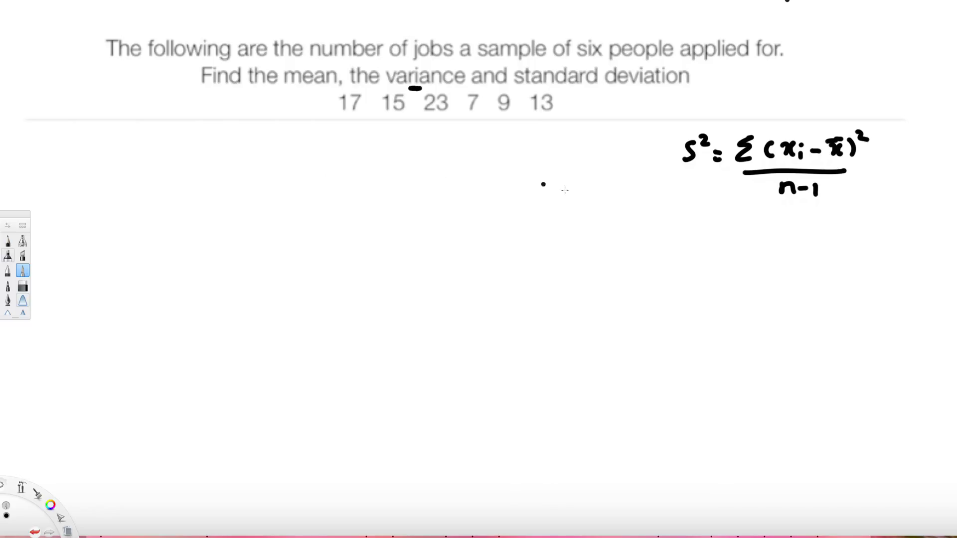
Write the first two headings, 'Observations xᵢ' and mean x̄
left_click_drag(112, 174, 133, 188)
left_click(131, 170)
left_click_drag(115, 154, 118, 150)
mouse_move(126, 144)
left_mouse_down()
mouse_move(127, 158)
mouse_move(240, 150)
left_mouse_up()
mouse_move(293, 172)
left_mouse_down()
mouse_move(325, 169)
mouse_move(289, 145)
mouse_move(343, 151)
left_mouse_up()
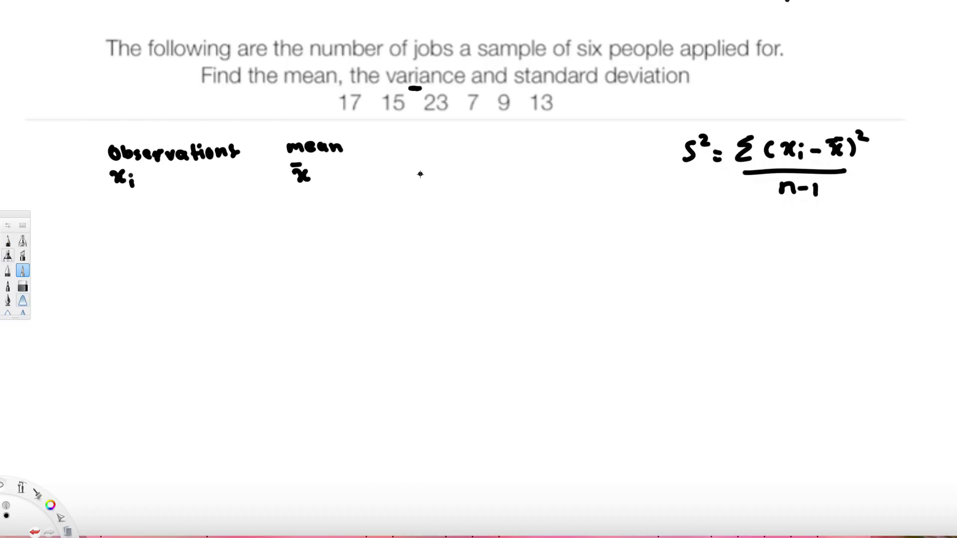
Write the third and fourth headings, (xᵢ−x̄) and (xᵢ−x̄)²
left_click_drag(401, 160, 397, 178)
mouse_move(410, 165)
left_mouse_down()
mouse_move(420, 177)
mouse_move(412, 177)
left_mouse_up()
left_click_drag(426, 172, 464, 178)
left_click(426, 167)
mouse_move(465, 163)
left_mouse_down()
mouse_move(452, 178)
mouse_move(463, 158)
left_mouse_up()
left_click_drag(473, 156, 476, 178)
left_click_drag(527, 160, 525, 178)
left_click_drag(538, 166, 550, 177)
mouse_move(551, 165)
left_mouse_down()
mouse_move(541, 178)
mouse_move(590, 175)
left_mouse_up()
left_click(558, 167)
mouse_move(591, 163)
left_mouse_down()
mouse_move(582, 176)
mouse_move(591, 156)
mouse_move(602, 173)
left_mouse_up()
left_click_drag(603, 146, 618, 154)
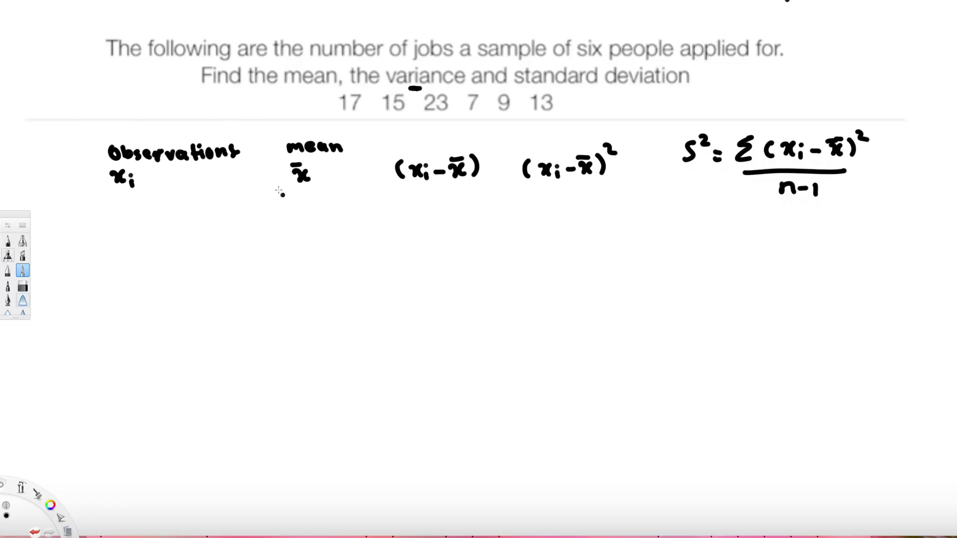
Draw three vertical column dividers and a horizontal rule under the headings
left_click_drag(261, 141, 265, 483)
left_click(286, 412)
left_click_drag(367, 145, 372, 496)
left_click_drag(505, 147, 508, 491)
mouse_move(107, 210)
left_mouse_down()
mouse_move(370, 214)
mouse_move(615, 202)
left_mouse_up()
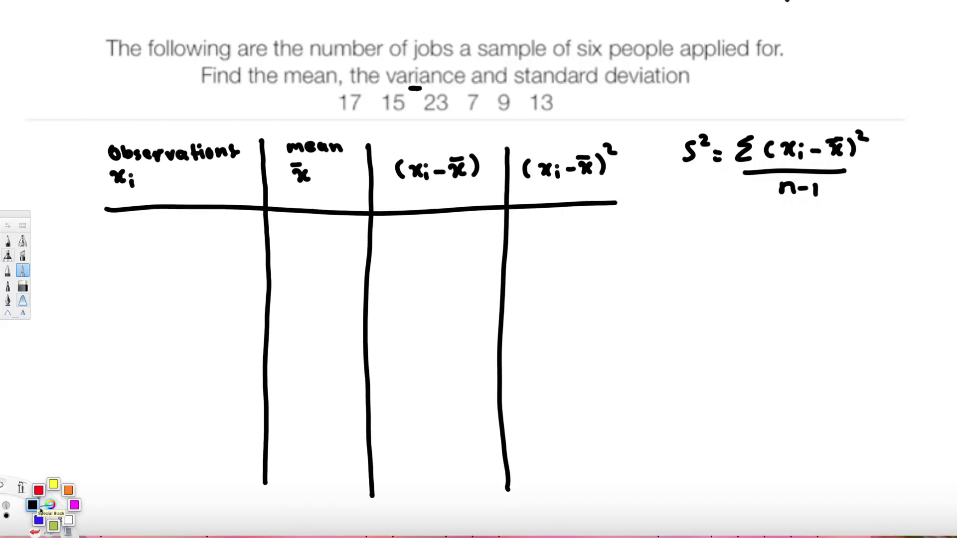
In blue ink, list 17, 15, 23, 7, 9, 13 in the Observations column and underline them
left_click(39, 519)
mouse_move(158, 235)
left_mouse_down()
mouse_move(159, 253)
mouse_move(185, 244)
left_mouse_up()
left_click_drag(156, 282, 156, 296)
mouse_move(167, 280)
left_mouse_down()
mouse_move(178, 279)
mouse_move(154, 329)
mouse_move(177, 338)
mouse_move(172, 373)
mouse_move(180, 366)
mouse_move(162, 443)
left_mouse_up()
left_click(184, 377)
mouse_move(169, 429)
left_mouse_down()
mouse_move(179, 435)
mouse_move(170, 444)
left_mouse_up()
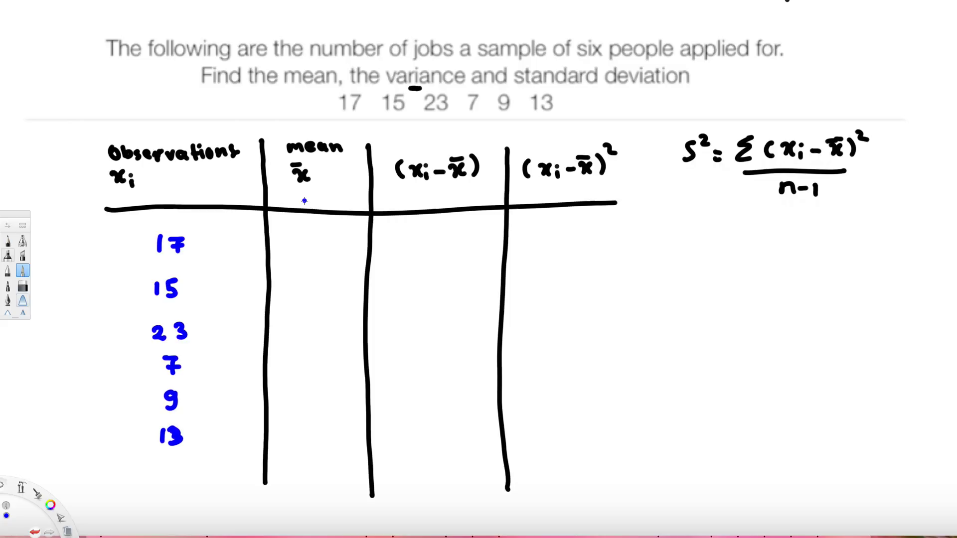
left_click_drag(113, 462, 265, 463)
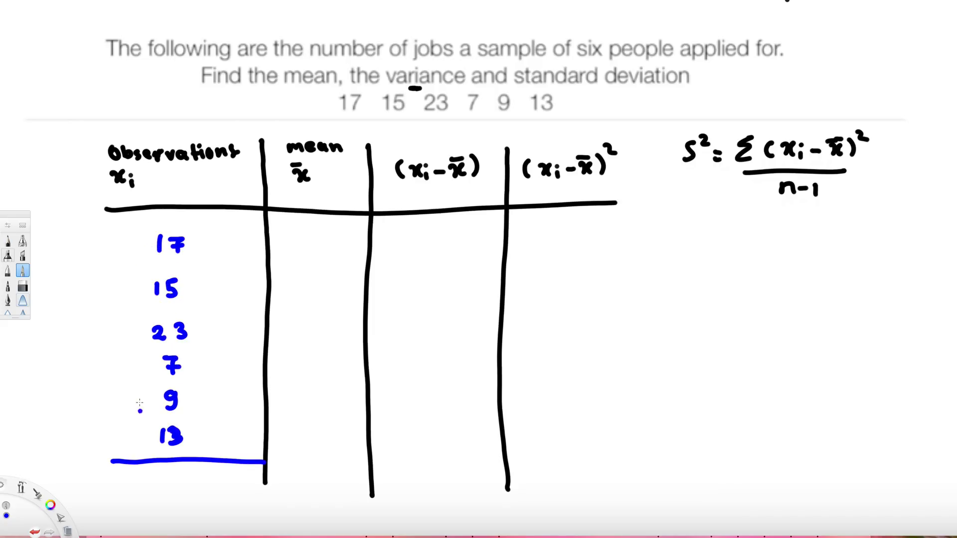
left_click_drag(39, 90, 43, 111)
Note n=6 and write the mean formula x̄ = Σxᵢ/n
left_click_drag(43, 98, 57, 106)
left_click_drag(61, 93, 72, 101)
left_click_drag(86, 88, 84, 103)
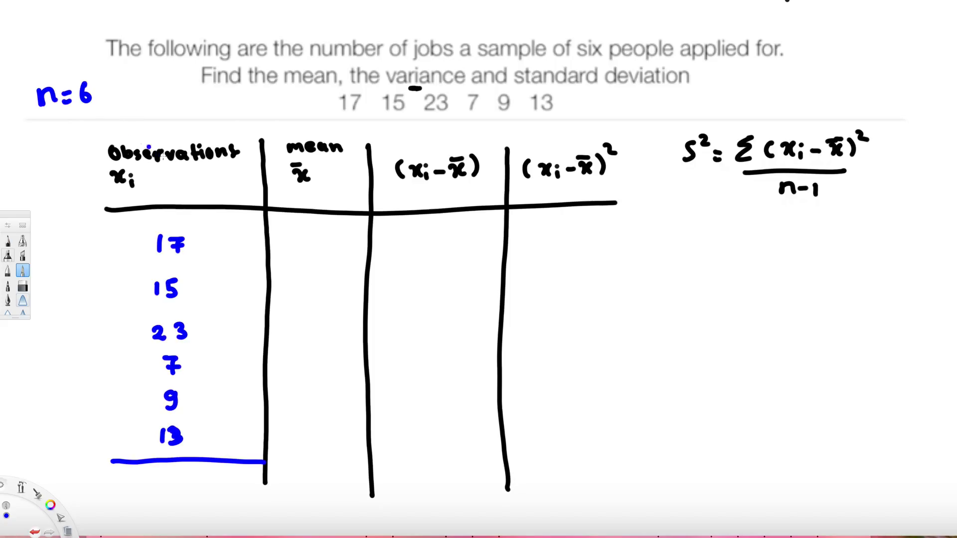
mouse_move(733, 279)
left_mouse_down()
mouse_move(747, 296)
mouse_move(738, 296)
mouse_move(755, 274)
left_mouse_up()
mouse_move(770, 284)
left_mouse_down()
mouse_move(809, 270)
mouse_move(822, 282)
mouse_move(824, 271)
mouse_move(834, 291)
mouse_move(826, 320)
left_mouse_up()
left_click(825, 272)
left_click(831, 317)
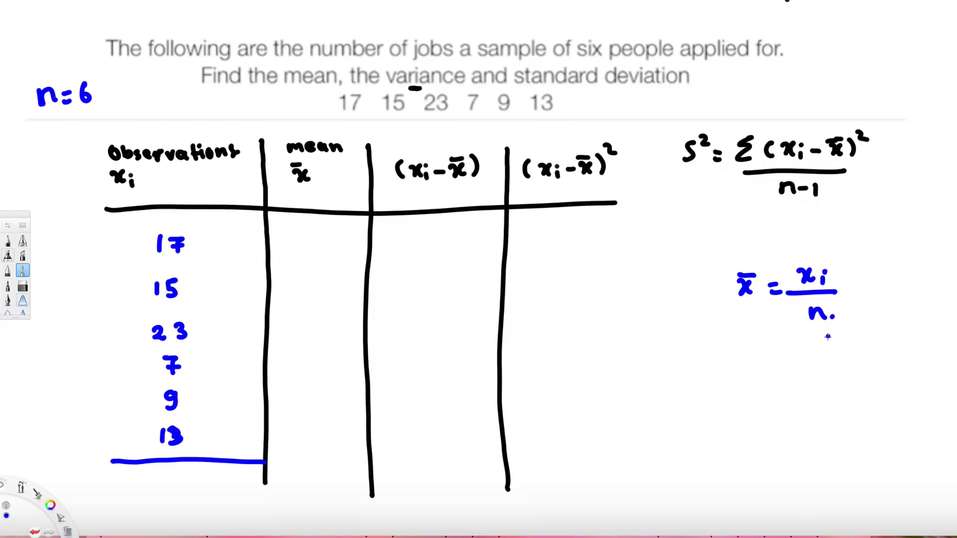
mouse_move(792, 262)
left_mouse_down()
mouse_move(782, 265)
mouse_move(796, 281)
left_mouse_up()
Total the observations to 84 and evaluate x̄ = 84/6 = 14
mouse_move(168, 471)
left_mouse_down()
mouse_move(188, 486)
mouse_move(185, 499)
left_mouse_up()
left_click_drag(853, 288, 863, 287)
mouse_move(853, 294)
left_mouse_down()
mouse_move(873, 292)
mouse_move(881, 274)
left_mouse_up()
mouse_move(893, 266)
left_mouse_down()
mouse_move(906, 292)
mouse_move(891, 315)
left_mouse_up()
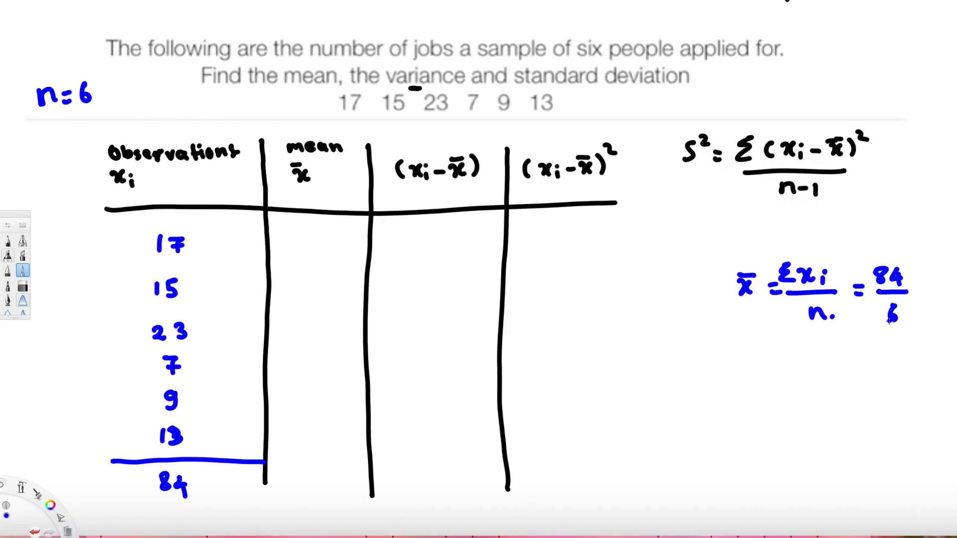
left_click_drag(866, 349, 878, 350)
left_click_drag(865, 354, 890, 361)
mouse_move(900, 344)
left_mouse_down()
mouse_move(895, 355)
mouse_move(906, 355)
left_mouse_up()
left_click_drag(903, 348, 902, 365)
Fill 14 into every cell of the mean column
mouse_move(294, 225)
left_mouse_down()
mouse_move(297, 244)
mouse_move(319, 243)
mouse_move(297, 296)
mouse_move(319, 290)
mouse_move(298, 342)
left_mouse_up()
left_click_drag(311, 324, 325, 340)
mouse_move(320, 330)
left_mouse_down()
mouse_move(322, 353)
mouse_move(298, 377)
left_mouse_up()
mouse_move(305, 362)
left_mouse_down()
mouse_move(306, 372)
mouse_move(319, 370)
left_mouse_up()
mouse_move(314, 364)
left_mouse_down()
mouse_move(299, 421)
mouse_move(319, 413)
mouse_move(299, 454)
mouse_move(318, 450)
left_mouse_up()
left_click_drag(312, 441, 315, 459)
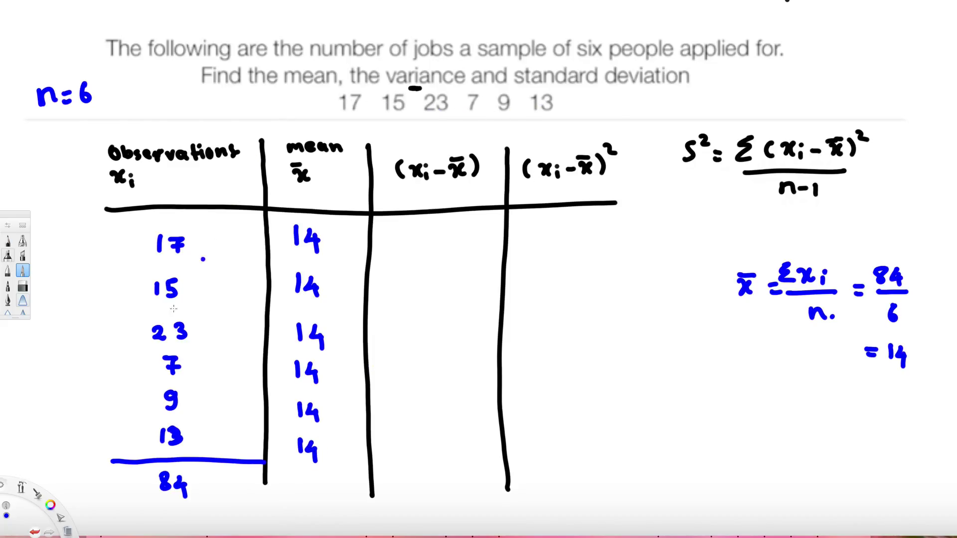
Switch the ink to red and tick 'mean' in the question
left_click(50, 505)
left_click(42, 489)
left_click_drag(293, 93, 312, 81)
In red, write deviations 3, 1, 9, −7, −5, −1 totalling 0, and first square 9
left_click_drag(426, 230, 425, 290)
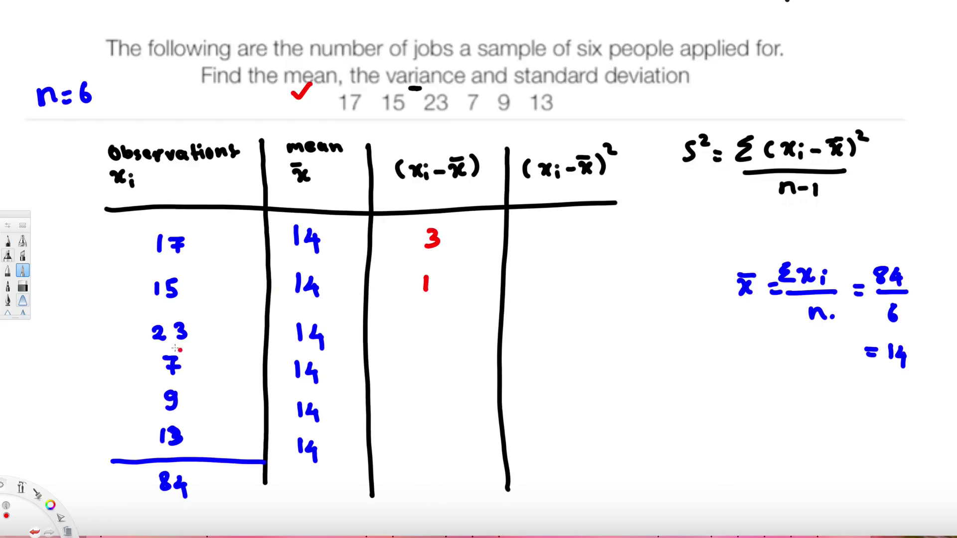
left_click_drag(434, 316, 416, 341)
mouse_move(426, 366)
left_mouse_down()
mouse_move(429, 384)
mouse_move(440, 378)
left_mouse_up()
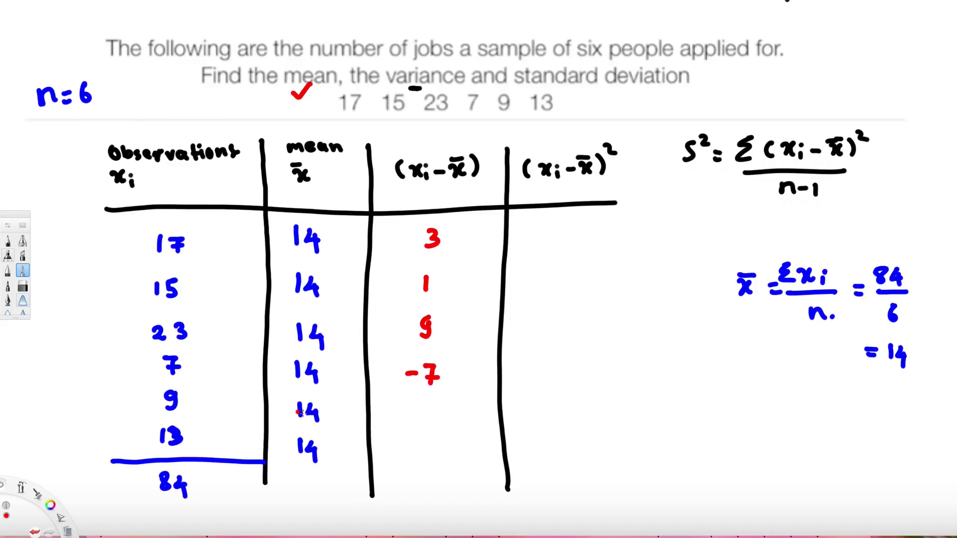
left_click_drag(409, 418, 420, 417)
left_click_drag(435, 411, 420, 428)
left_click_drag(414, 456, 438, 462)
mouse_move(380, 480)
left_mouse_down()
mouse_move(496, 474)
mouse_move(454, 490)
left_mouse_up()
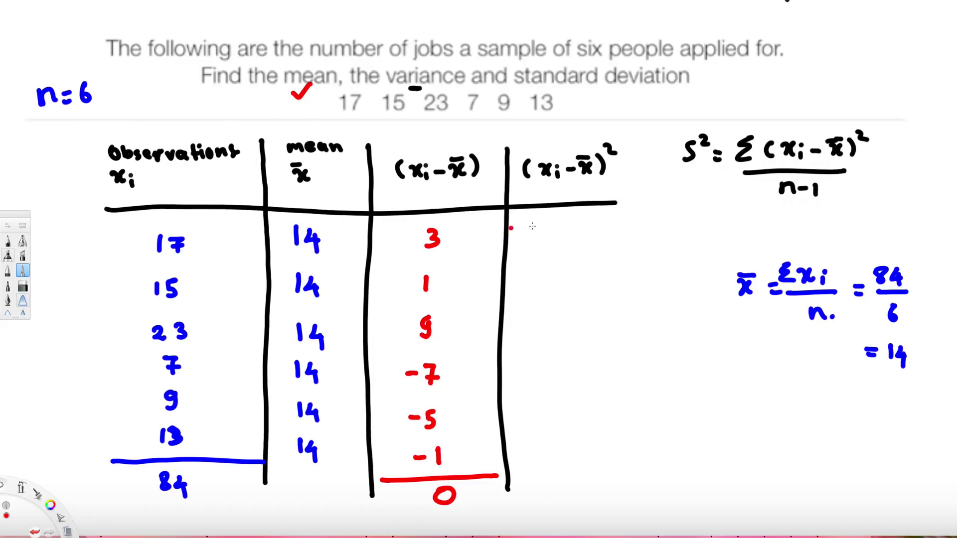
left_click_drag(560, 225, 553, 312)
Write squared deviations 81, 49, 25, 1 and total the column to 166
left_click_drag(571, 310, 568, 326)
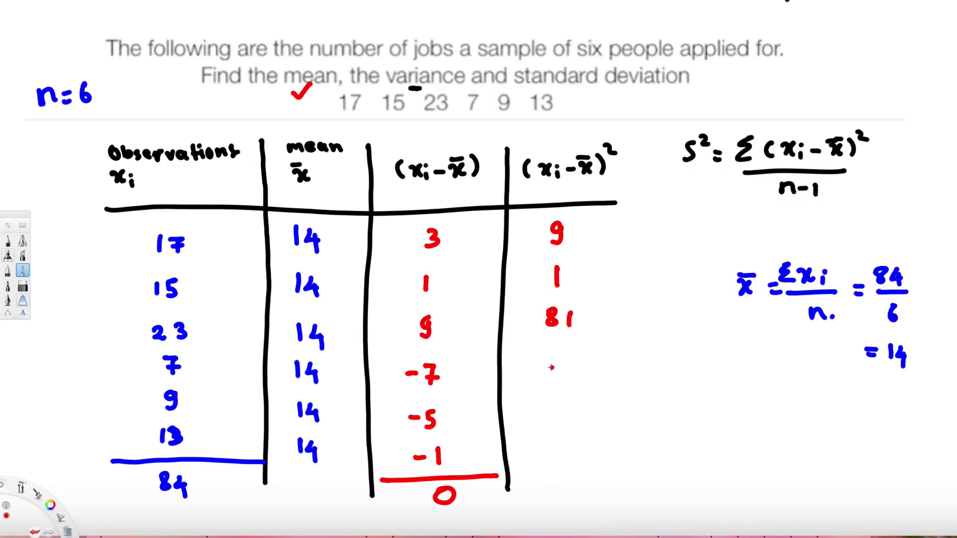
mouse_move(551, 364)
left_mouse_down()
mouse_move(556, 382)
mouse_move(567, 374)
mouse_move(563, 425)
left_mouse_up()
left_click(523, 415)
mouse_move(577, 408)
left_mouse_down()
mouse_move(562, 427)
mouse_move(567, 464)
mouse_move(530, 476)
mouse_move(585, 472)
left_mouse_up()
mouse_move(542, 490)
left_mouse_down()
mouse_move(541, 504)
mouse_move(550, 499)
left_mouse_up()
left_click_drag(568, 486, 563, 501)
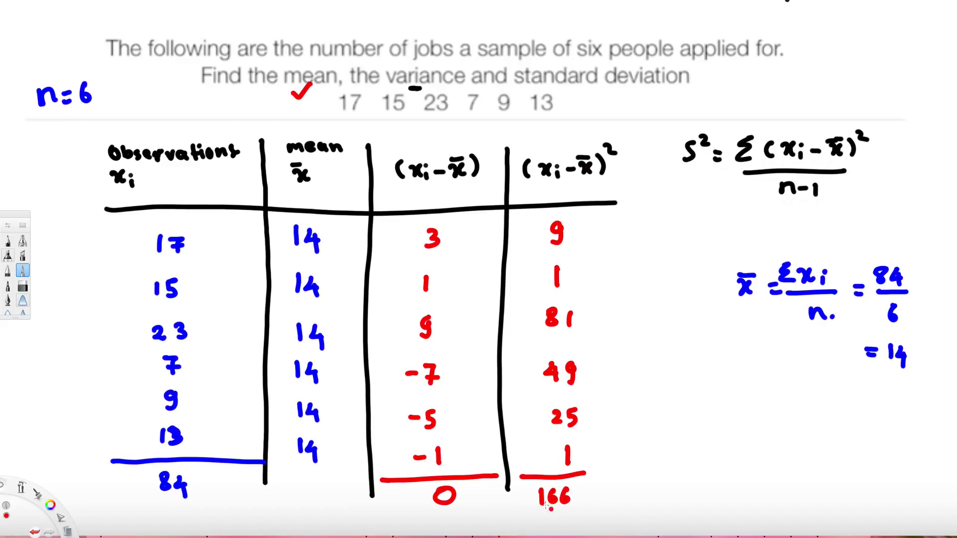
Begin the variance as S² = 166 below the mean working
left_click_drag(732, 403, 721, 422)
left_click_drag(735, 396, 763, 410)
left_click_drag(754, 416, 801, 395)
left_click_drag(810, 385, 817, 408)
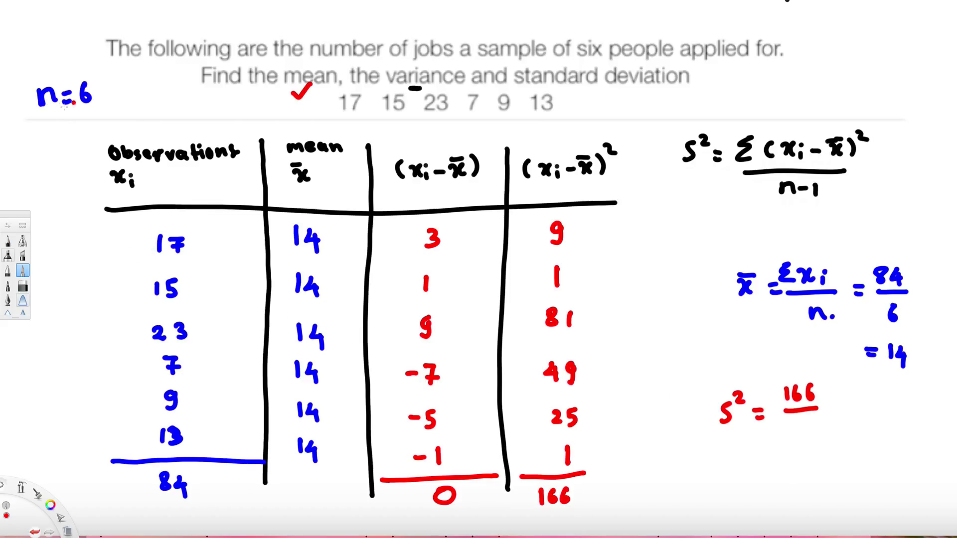
Complete the variance as S² = 166/(6−1) = 166/5 = 33.2 jobs²
left_click_drag(800, 420, 794, 434)
mouse_move(807, 430)
left_mouse_down()
mouse_move(840, 432)
mouse_move(855, 403)
left_mouse_up()
mouse_move(867, 388)
left_mouse_down()
mouse_move(862, 399)
mouse_move(877, 391)
mouse_move(883, 410)
mouse_move(863, 455)
left_mouse_up()
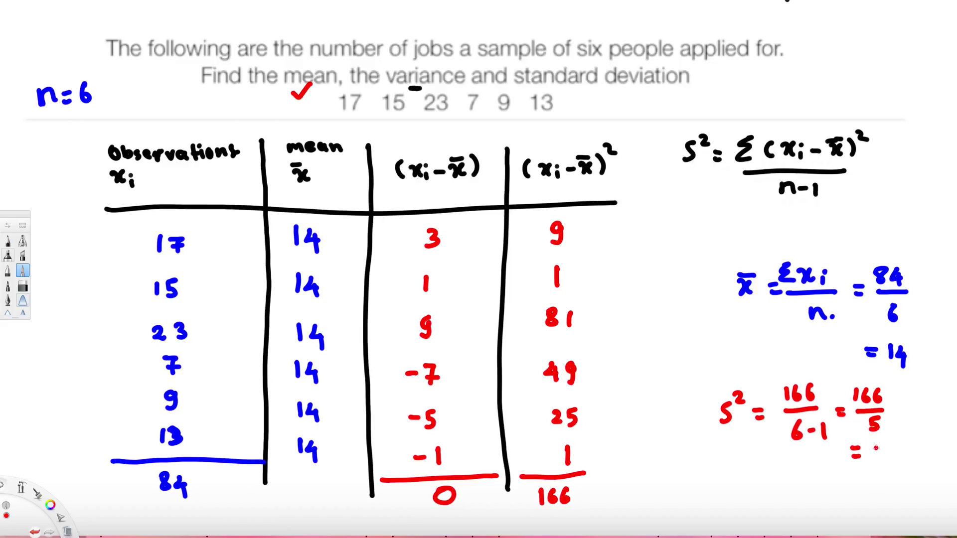
left_click_drag(875, 441, 876, 458)
mouse_move(888, 443)
left_mouse_down()
mouse_move(890, 458)
mouse_move(919, 457)
mouse_move(888, 483)
mouse_move(906, 467)
mouse_move(917, 479)
mouse_move(936, 473)
left_mouse_up()
left_click(903, 455)
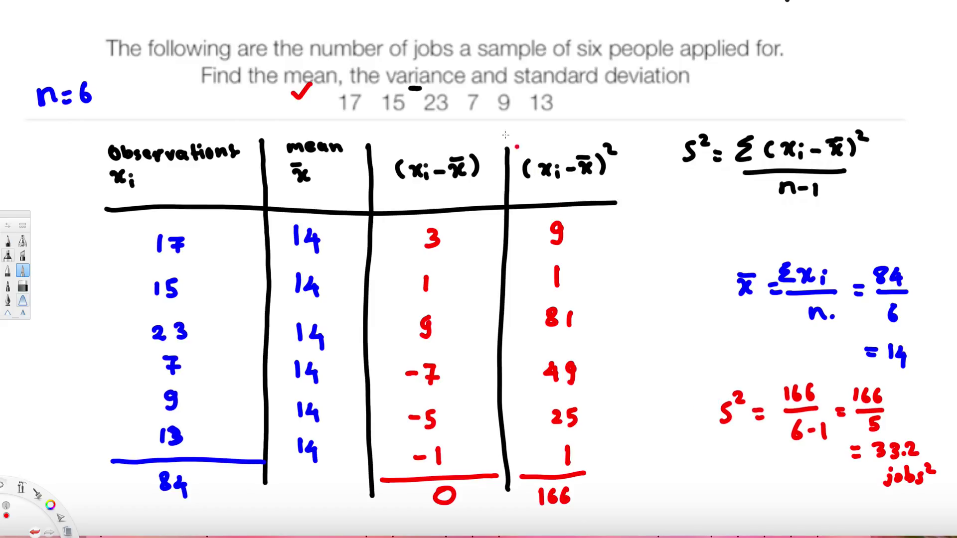
Tick 'variance' in the question and start S = for the standard deviation
left_click_drag(431, 84, 451, 78)
left_click_drag(666, 495, 654, 510)
left_click_drag(684, 502, 693, 502)
left_click_drag(684, 507, 693, 508)
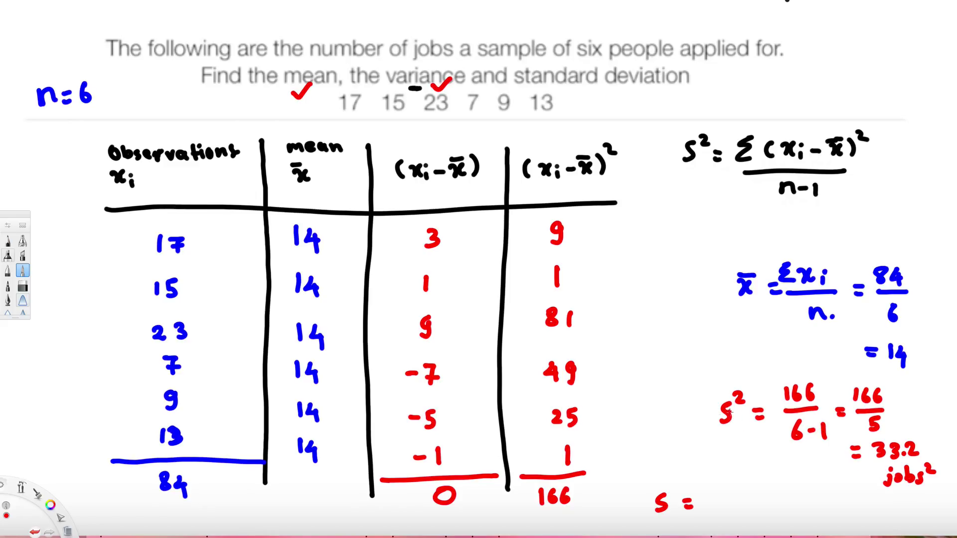
Write √33.2 in red after S =
mouse_move(711, 491)
left_mouse_down()
mouse_move(711, 510)
mouse_move(733, 484)
mouse_move(752, 482)
left_mouse_up()
left_click_drag(721, 496, 722, 512)
left_click_drag(733, 496, 762, 509)
left_click(748, 503)
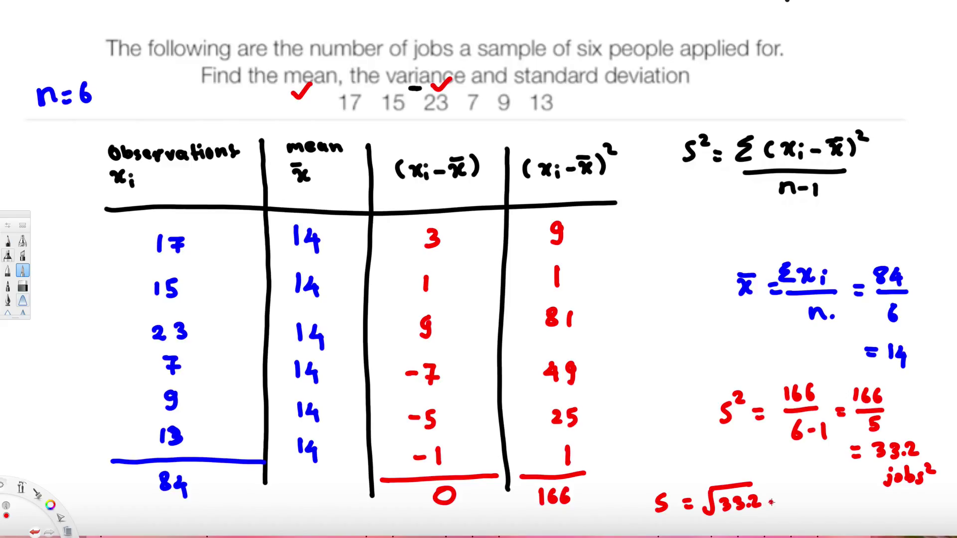
Switch the ink to magenta and write = 5.76 jobs
left_click(50, 505)
left_click(64, 509)
mouse_move(787, 497)
left_mouse_down()
mouse_move(799, 497)
mouse_move(786, 513)
mouse_move(820, 495)
mouse_move(813, 511)
mouse_move(827, 505)
mouse_move(838, 518)
mouse_move(854, 500)
left_mouse_up()
left_click(806, 508)
left_click(842, 498)
mouse_move(861, 497)
left_mouse_down()
mouse_move(861, 512)
mouse_move(872, 504)
mouse_move(874, 513)
left_mouse_up()
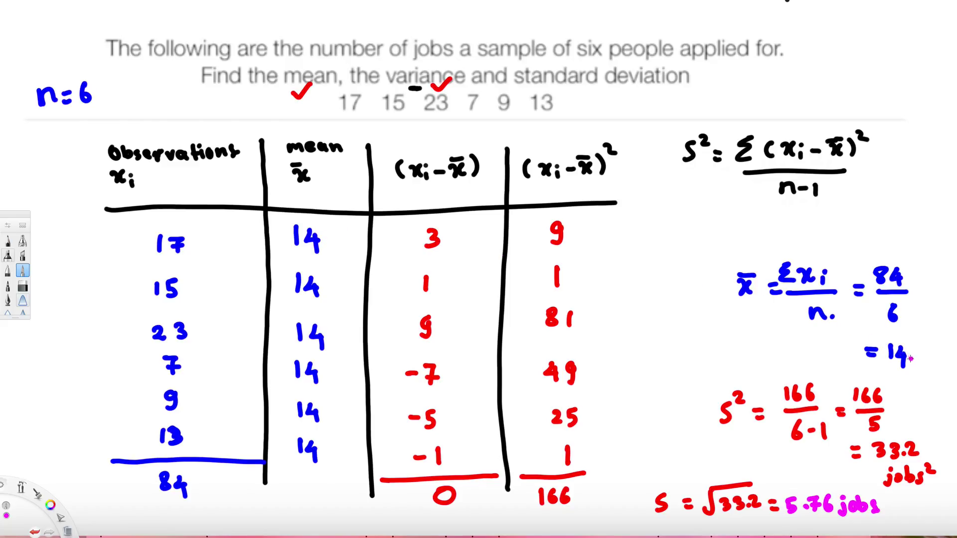
Add 'jobs' after the mean 14 and tick 'standard deviation' in the question
mouse_move(913, 355)
left_mouse_down()
mouse_move(929, 343)
mouse_move(953, 363)
left_mouse_up()
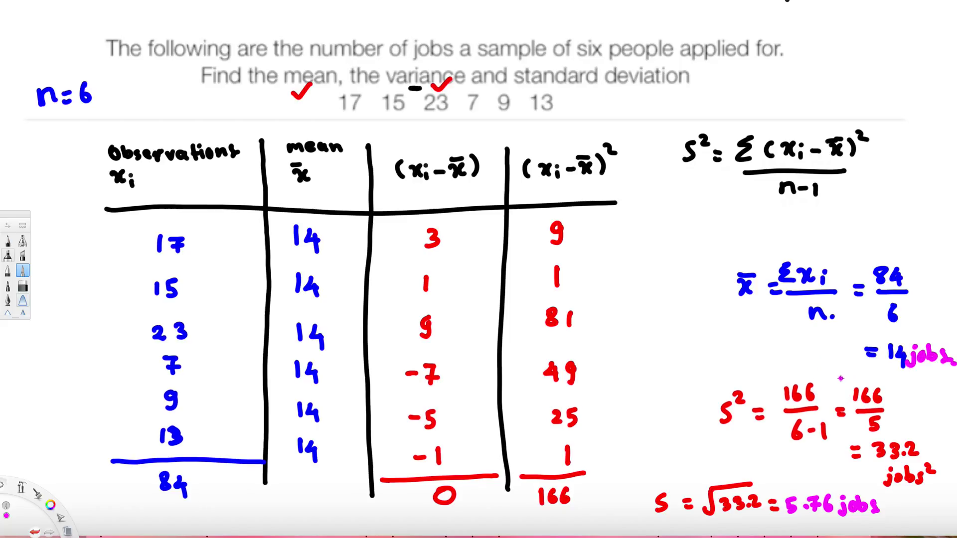
left_click_drag(623, 92, 649, 81)
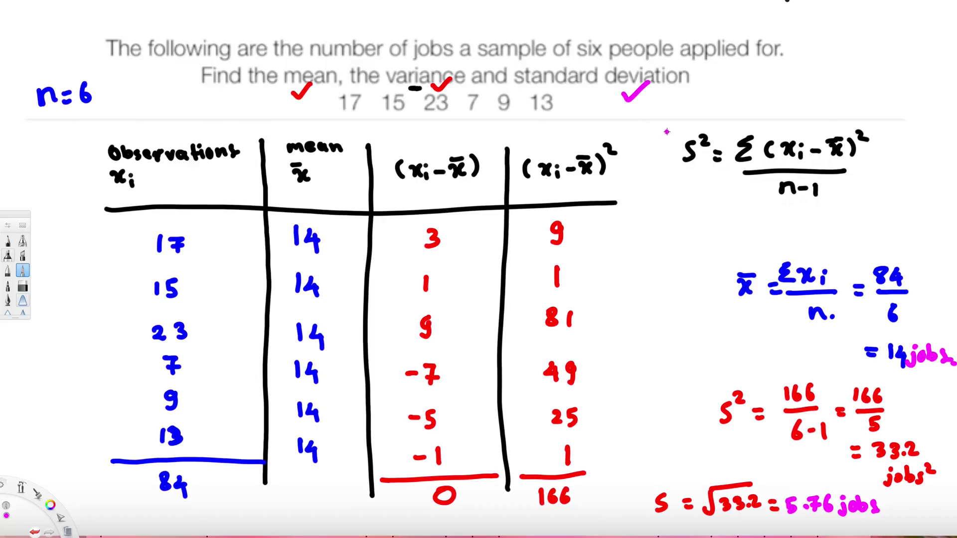